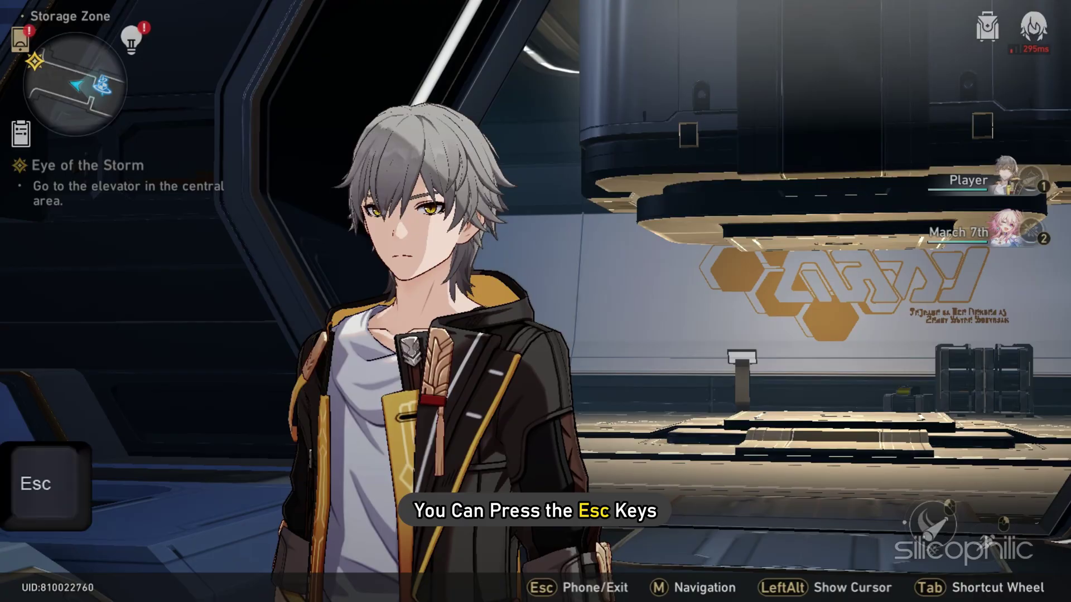
# Step: Leave the game and return to the login screen
pyautogui.press('Escape')
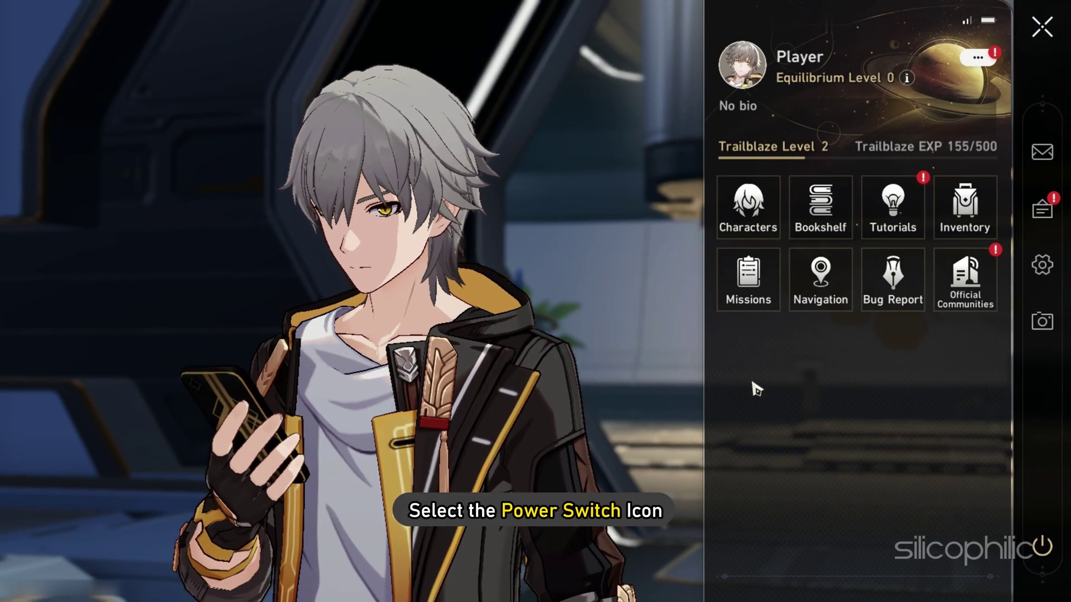
pyautogui.click(1041, 547)
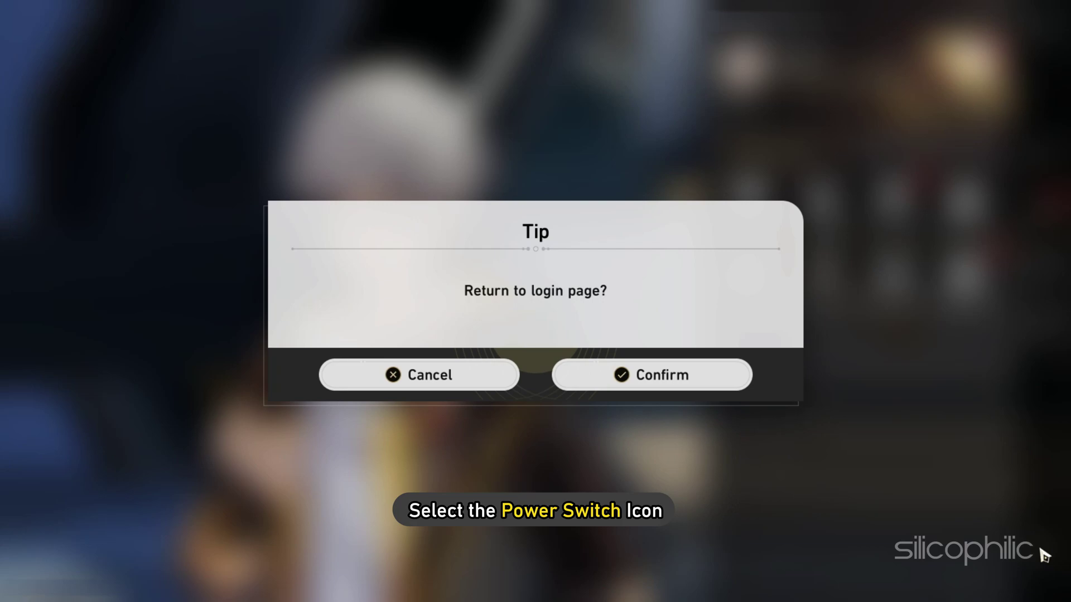
pyautogui.click(652, 375)
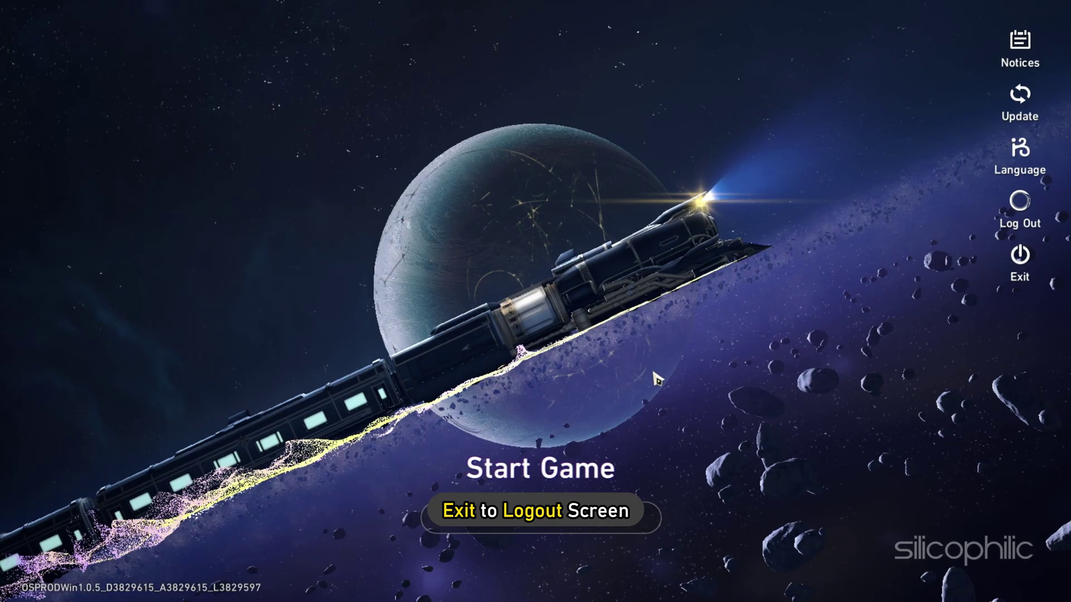
# Step: Change the selected server from Asia to America and confirm
pyautogui.click(547, 574)
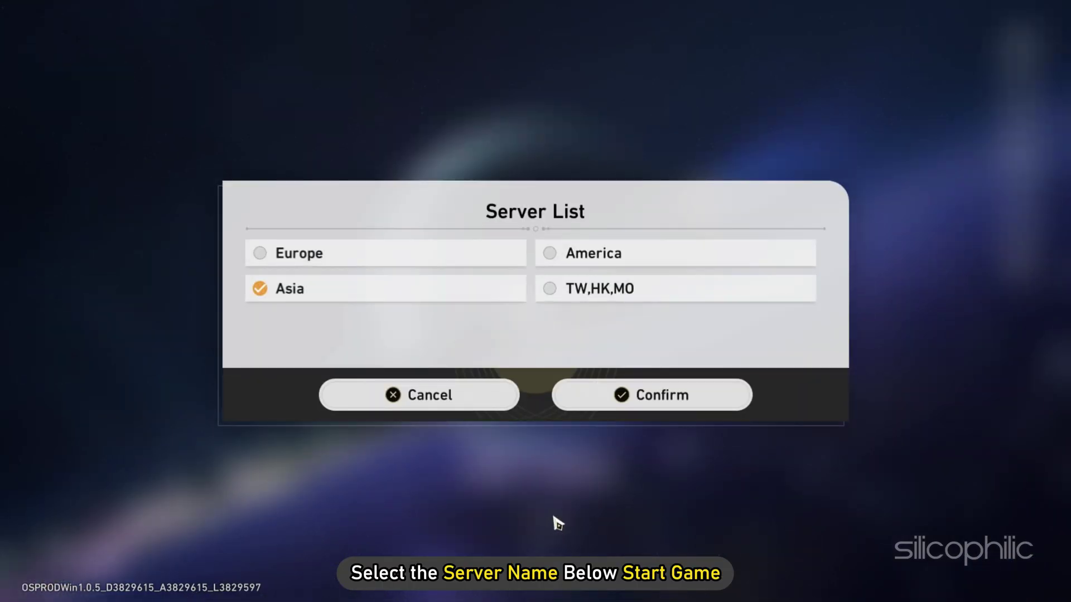
pyautogui.click(551, 253)
pyautogui.click(661, 395)
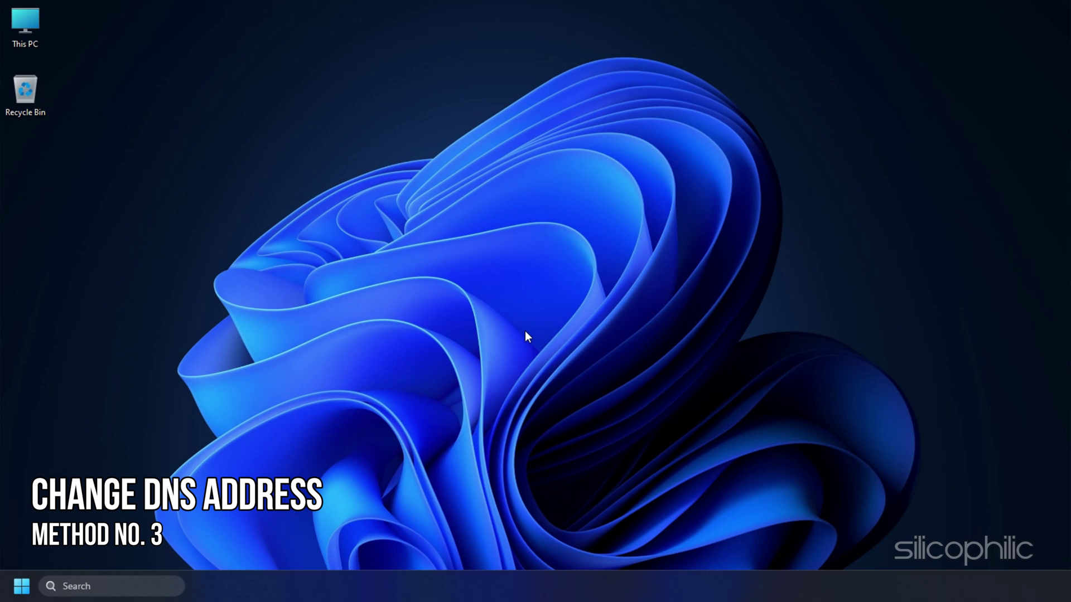
# Step: Launch ncpa.cpl from the Run prompt to show the Ethernet adapter
pyautogui.press('super+r')
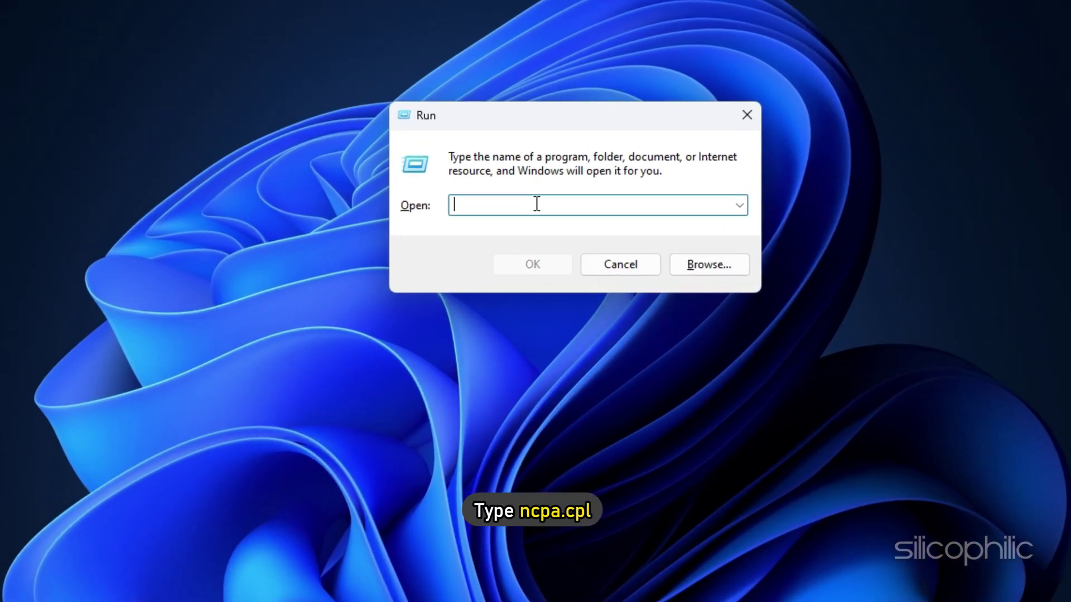
pyautogui.write('ncpa.')
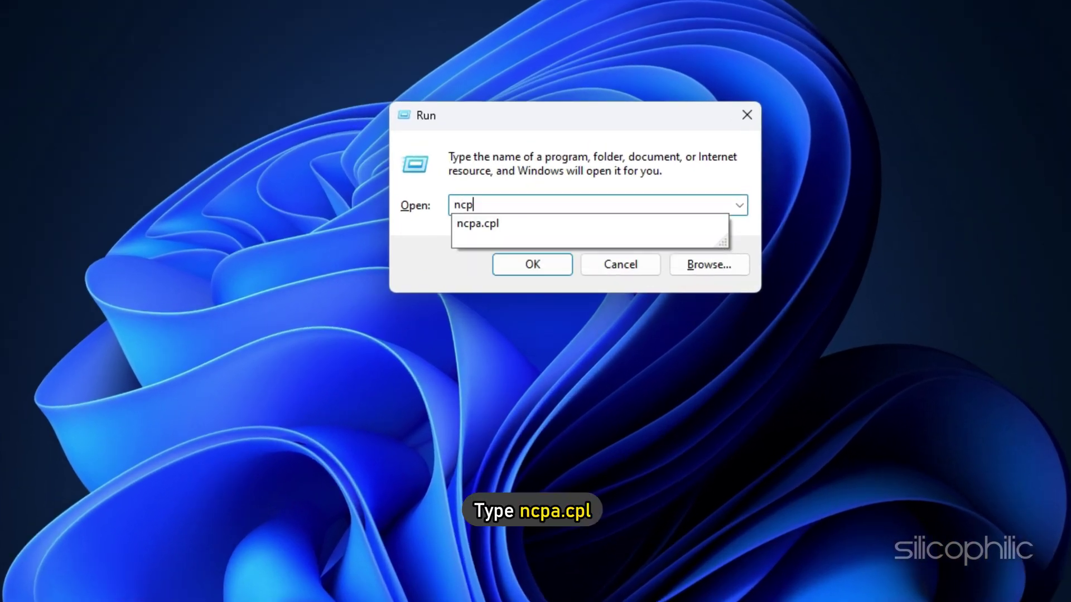
pyautogui.write('cpl')
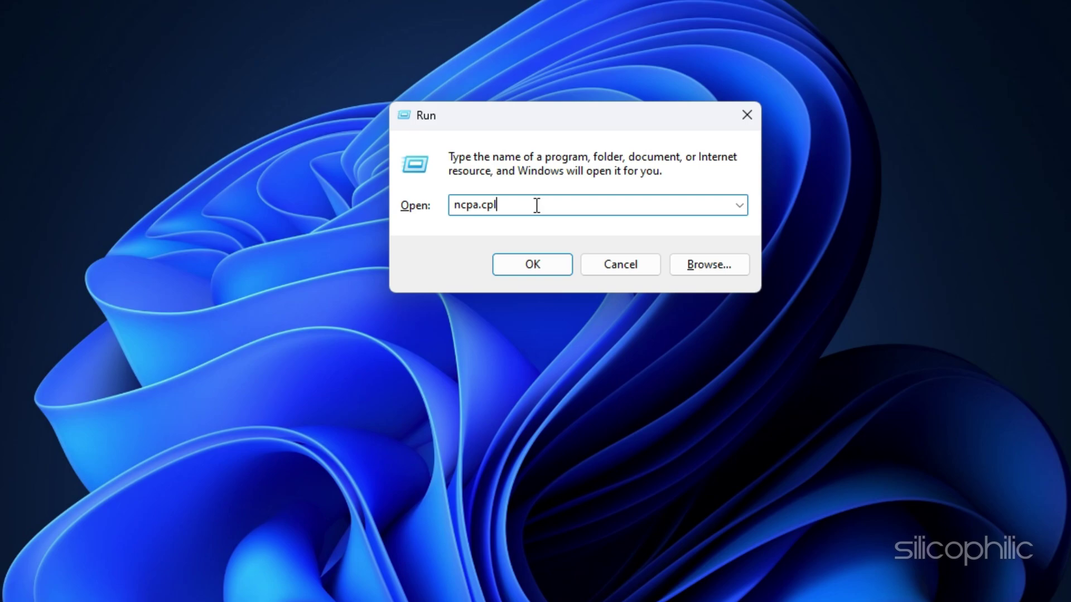
pyautogui.press('Return')
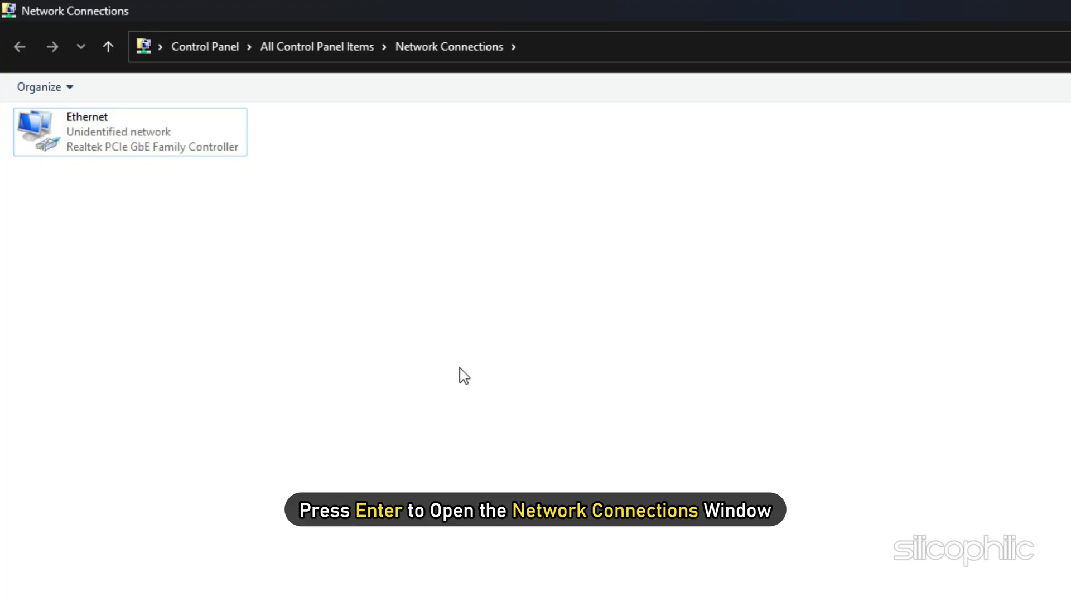
# Step: Give Ethernet IPv4 preferred DNS 8.8.8.8 and alternate 8.8.4.4, then save
pyautogui.rightClick(47, 127)
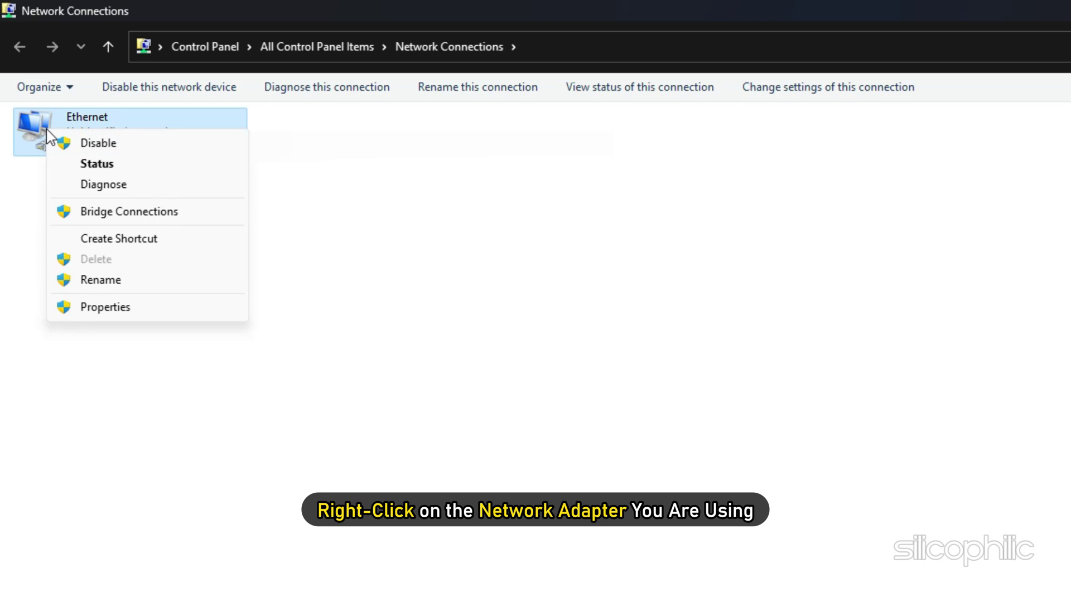
pyautogui.click(106, 307)
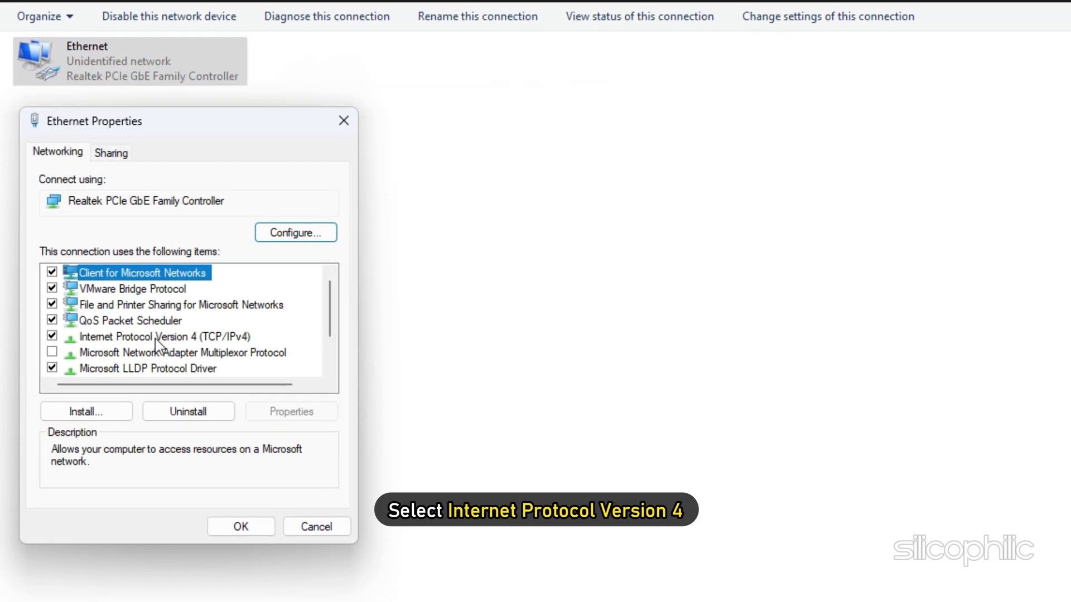
pyautogui.click(159, 337)
pyautogui.click(290, 412)
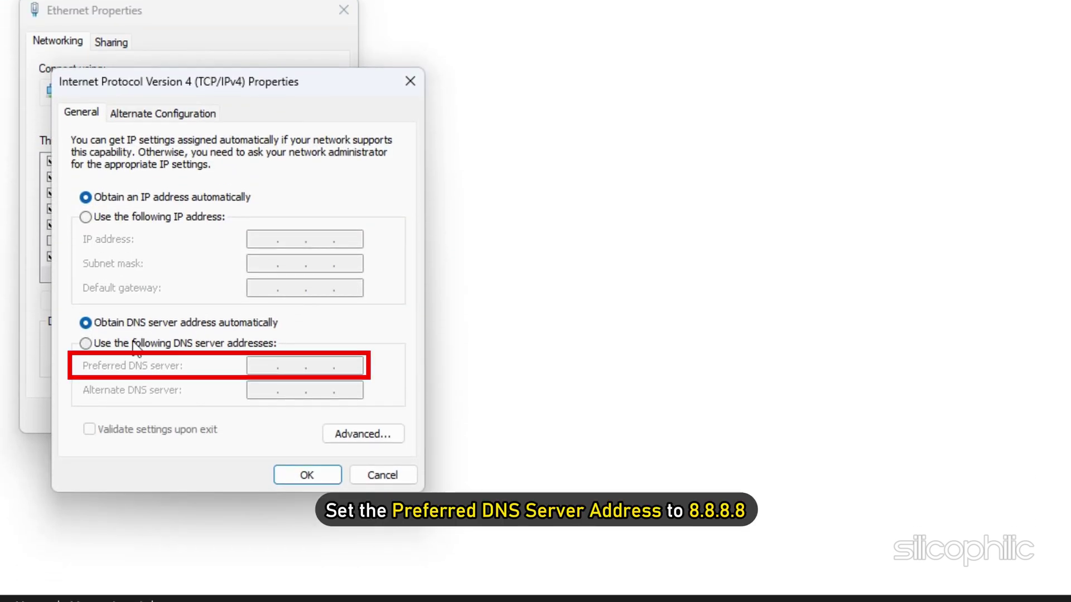
pyautogui.click(133, 345)
pyautogui.write('8.8.8.8')
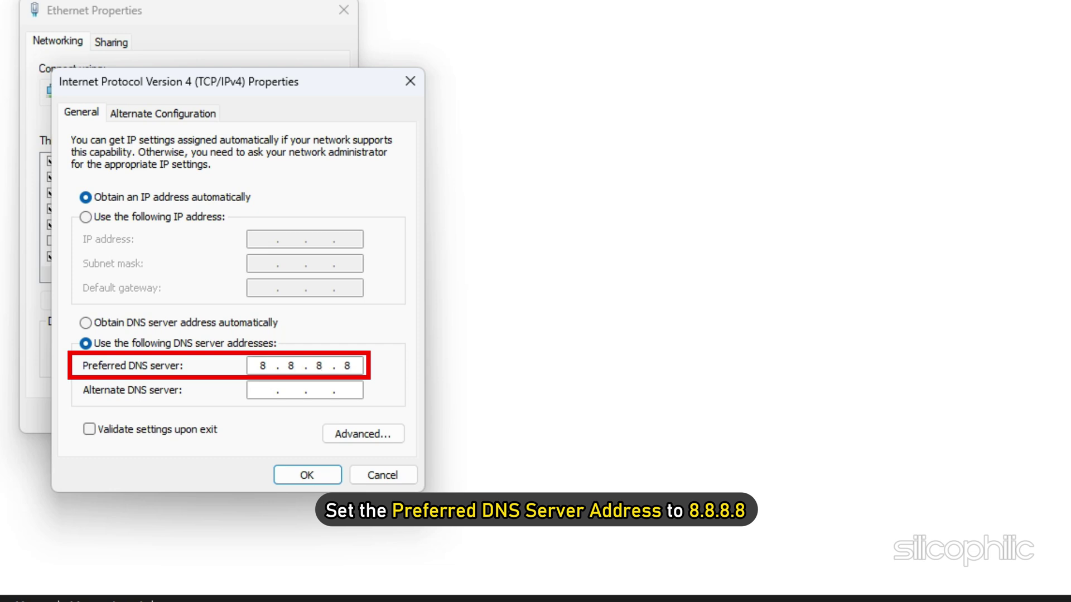
pyautogui.click(265, 390)
pyautogui.write('8.8.4.4')
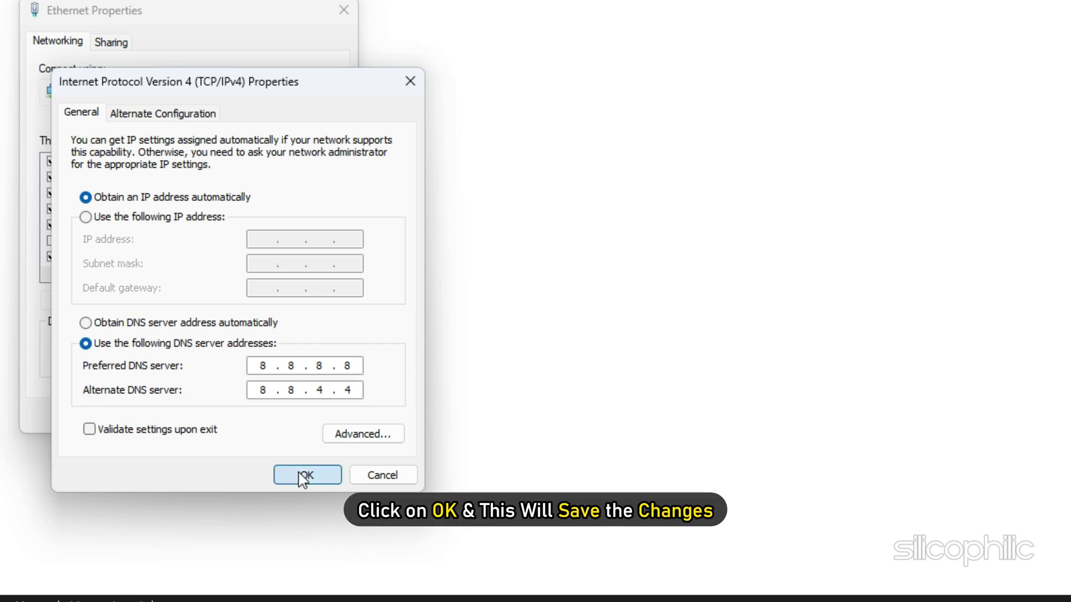
pyautogui.click(306, 474)
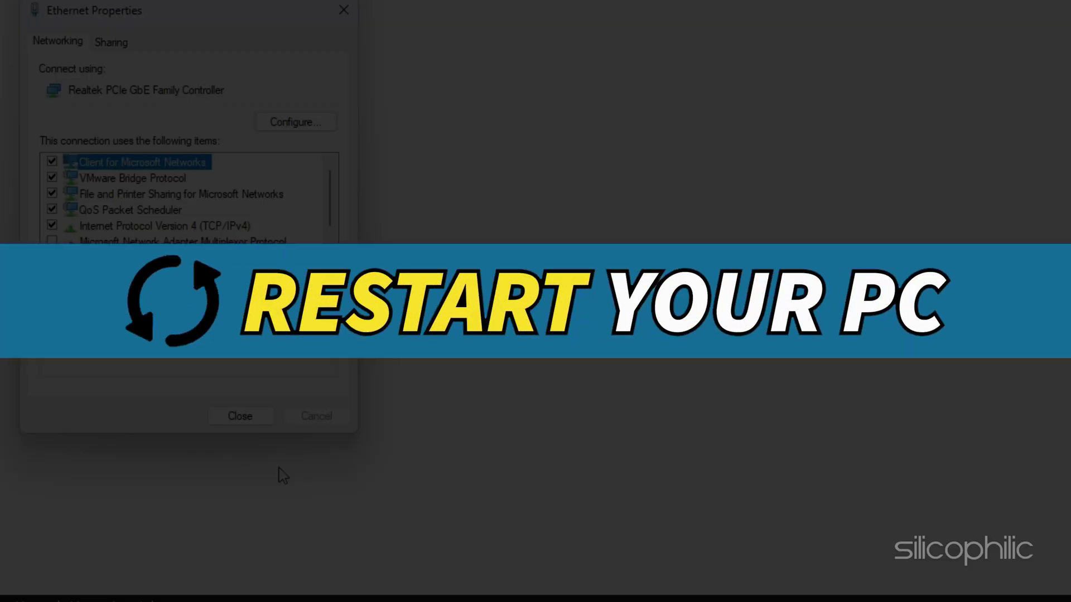
pyautogui.click(240, 416)
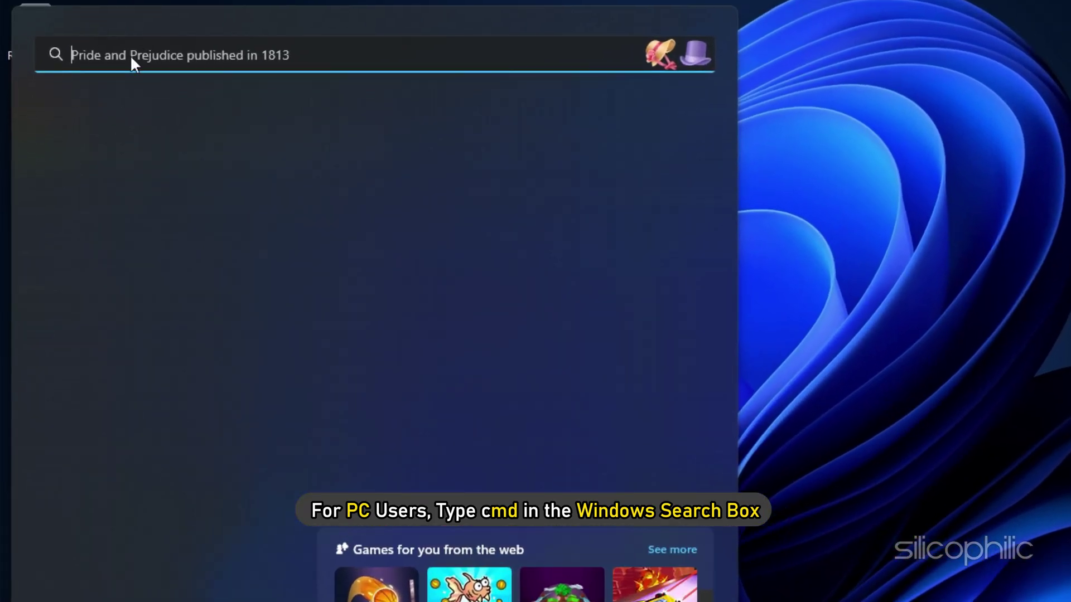
pyautogui.write('cmd')
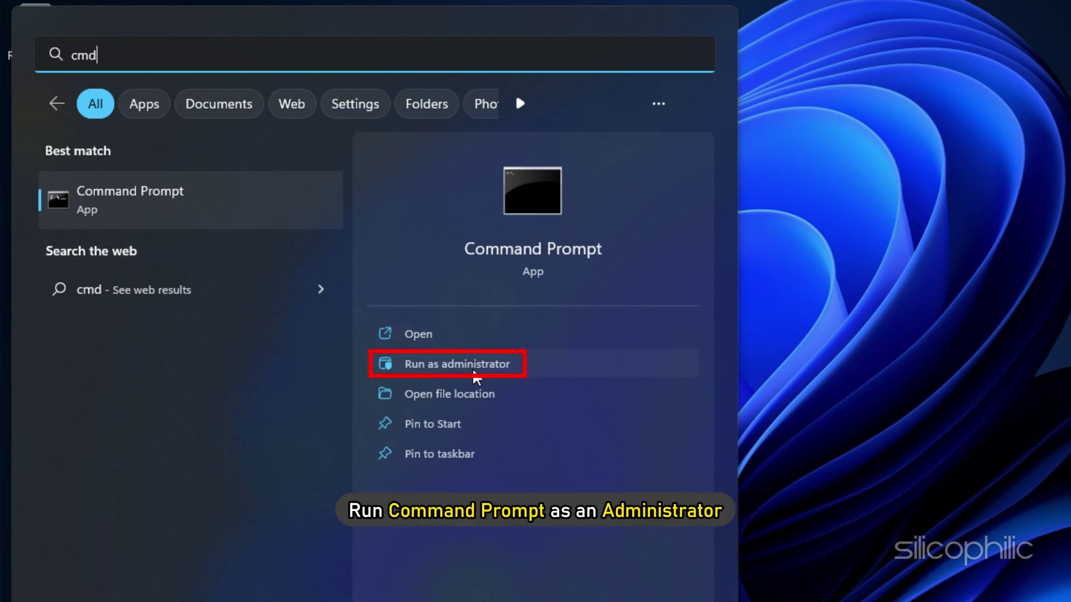
# Step: Run the Command Prompt search result as administrator
pyautogui.click(457, 364)
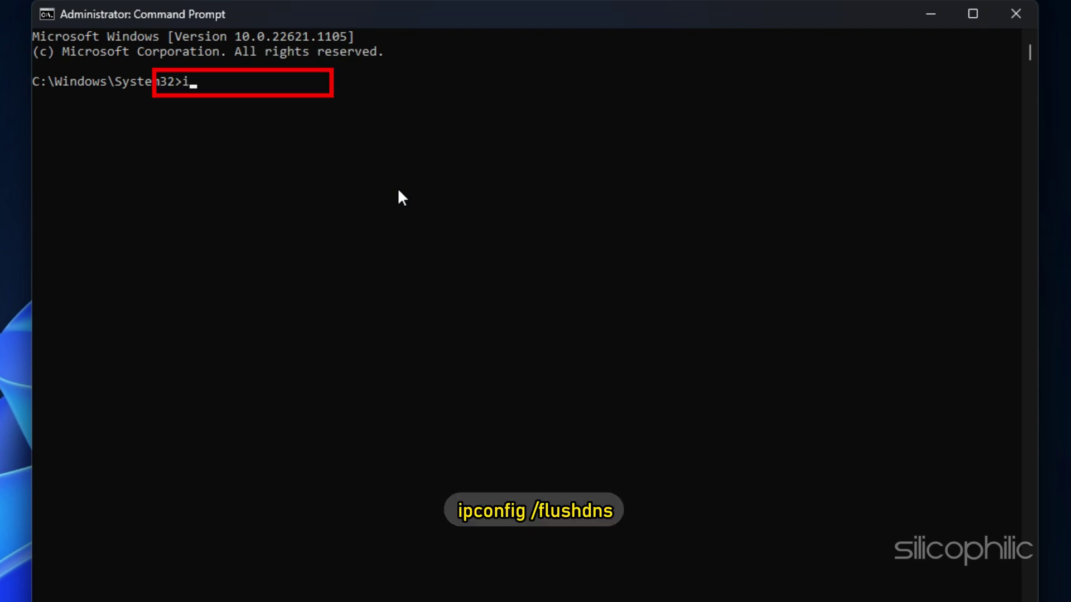
pyautogui.write('ipconfig /flushdn')
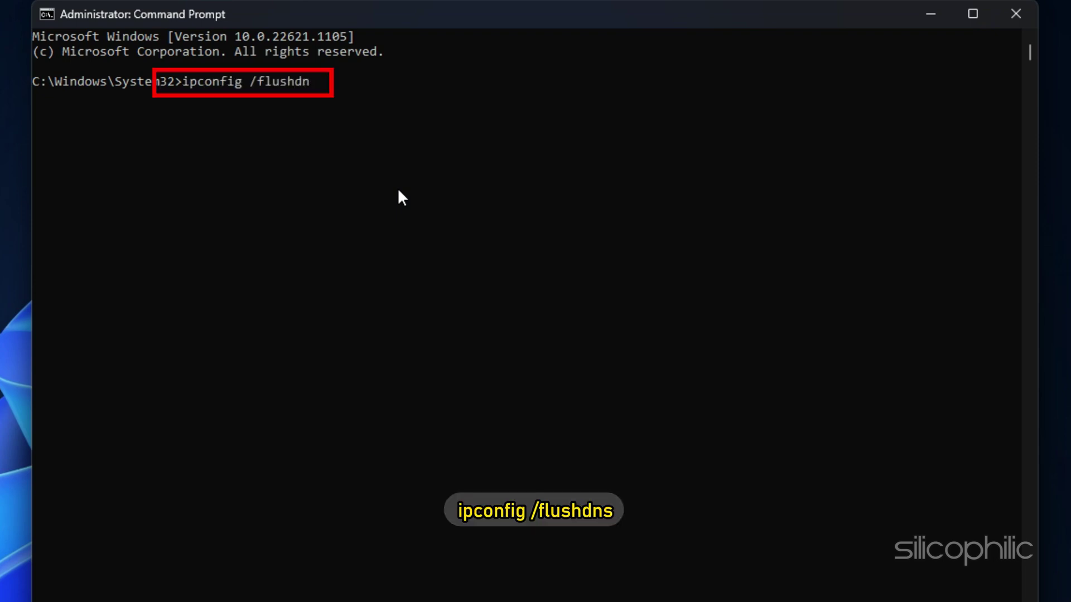
pyautogui.write('s')
# Step: Run ipconfig /flushdns, /release, /renew, netsh int ip reset and netsh winsock reset
pyautogui.press('Return')
pyautogui.write('ipconfig /')
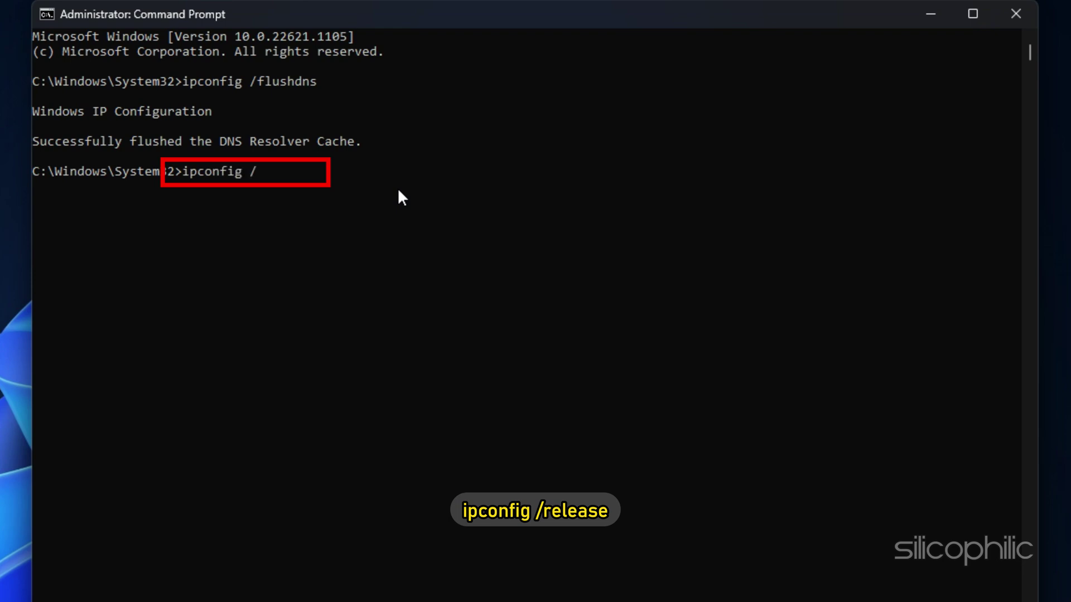
pyautogui.write('release')
pyautogui.press('Return')
pyautogui.write('ipc')
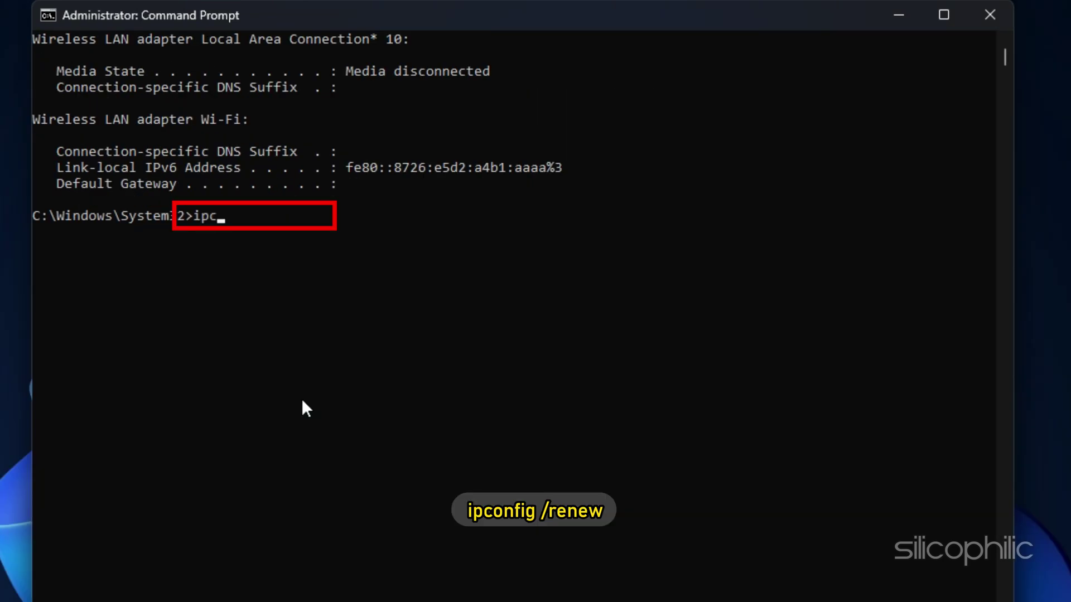
pyautogui.write('new')
pyautogui.press('Return')
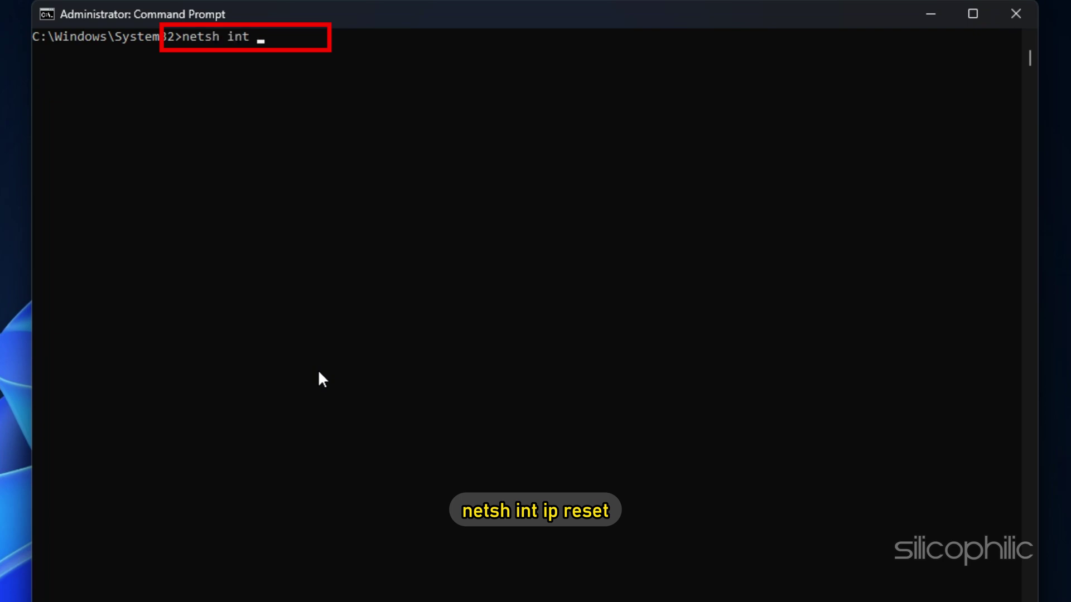
pyautogui.press('Return')
pyautogui.write('n')
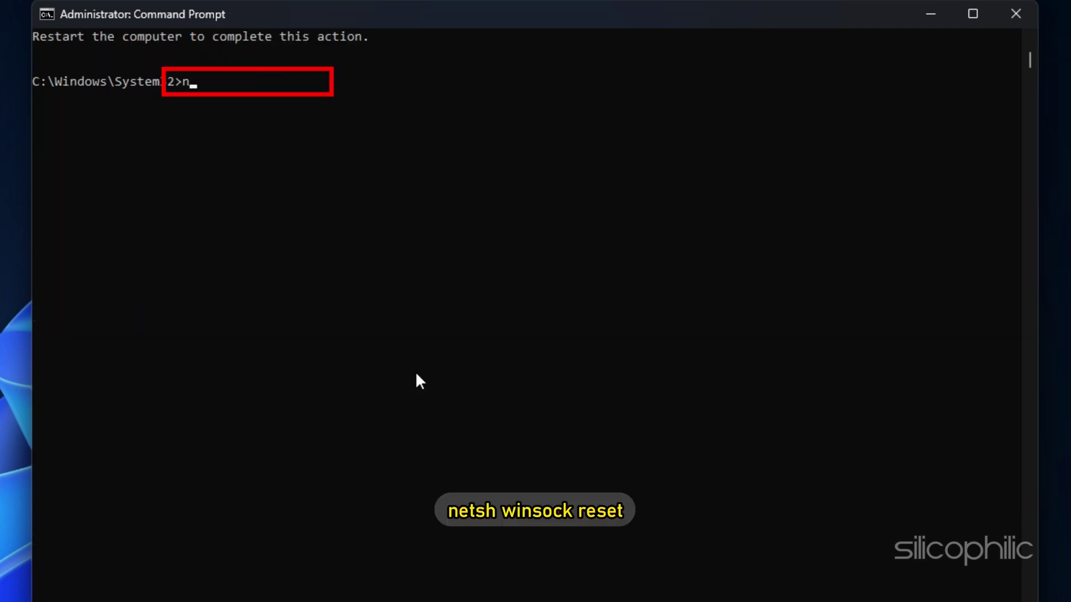
pyautogui.write('etsh winsock reset')
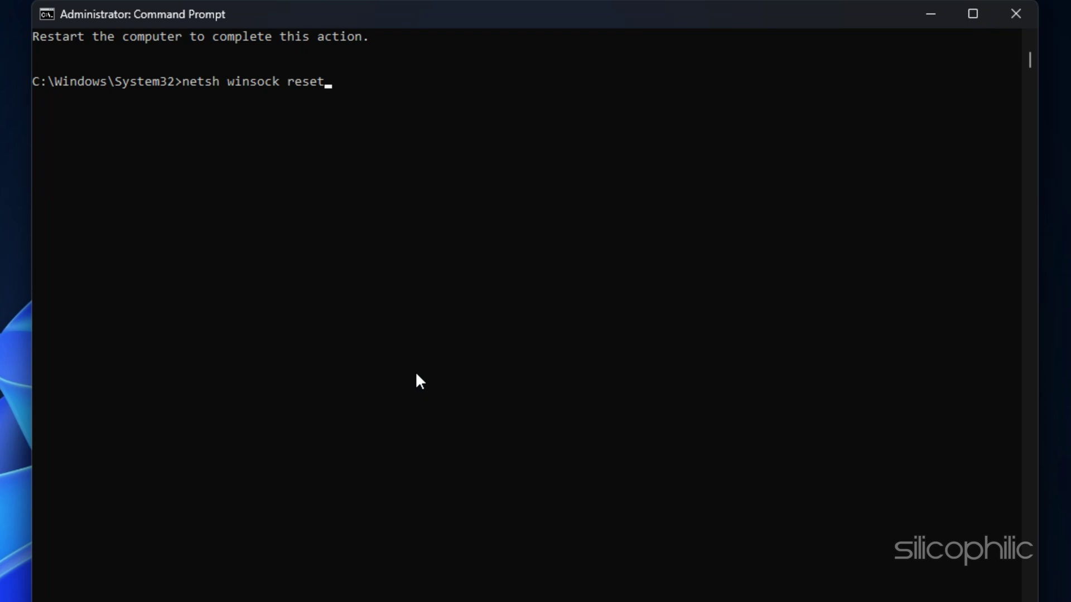
pyautogui.press('Return')
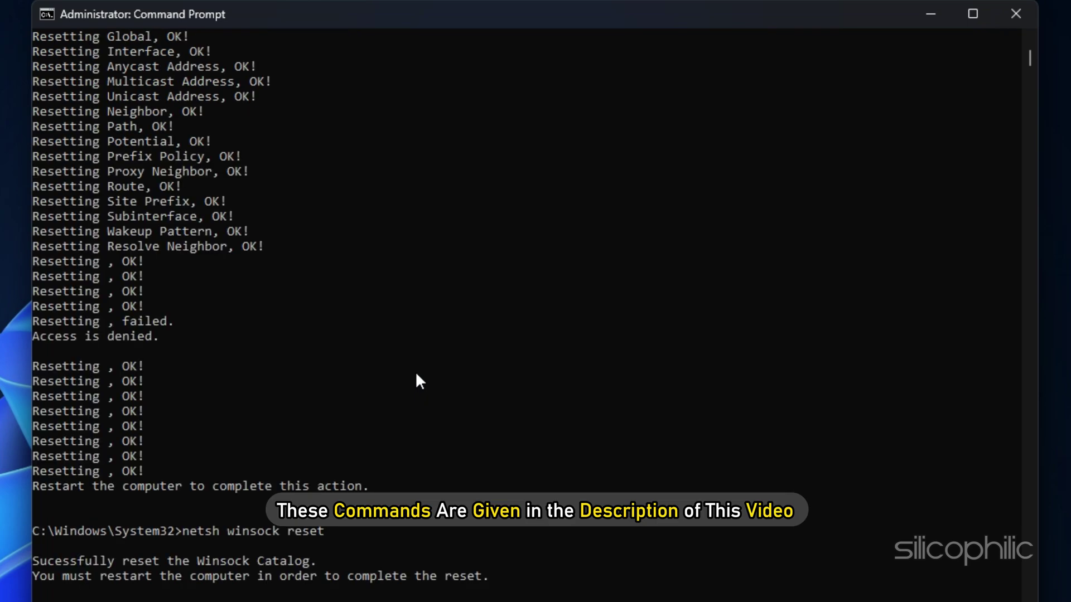